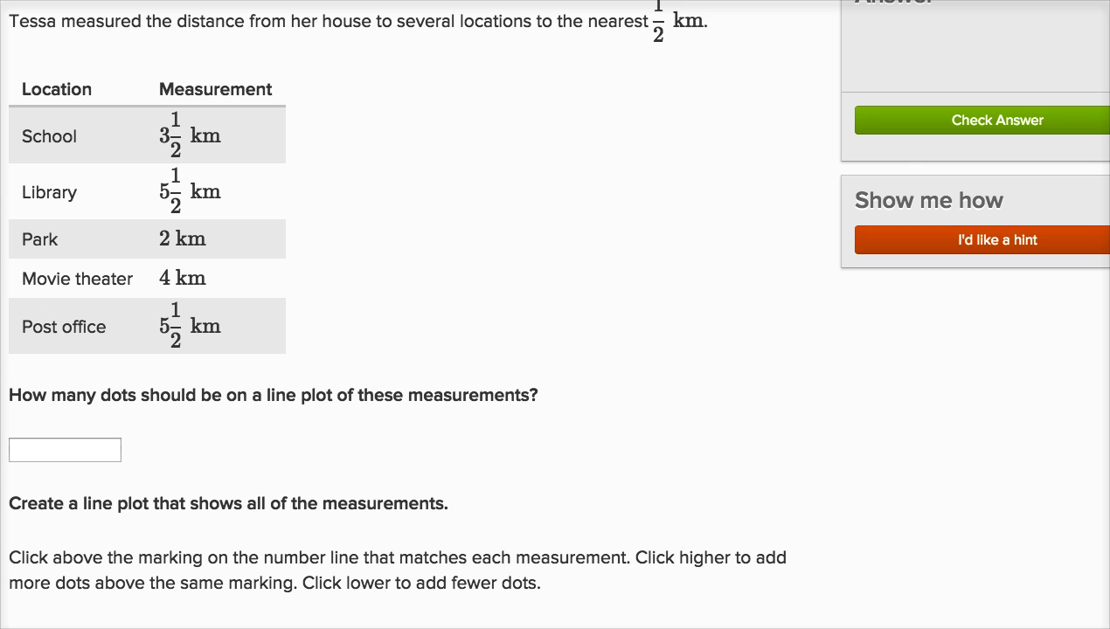
Remove a trial dot at 5½ and enter 5 as the number of dots needed
scroll(555, 301, "up", 1)
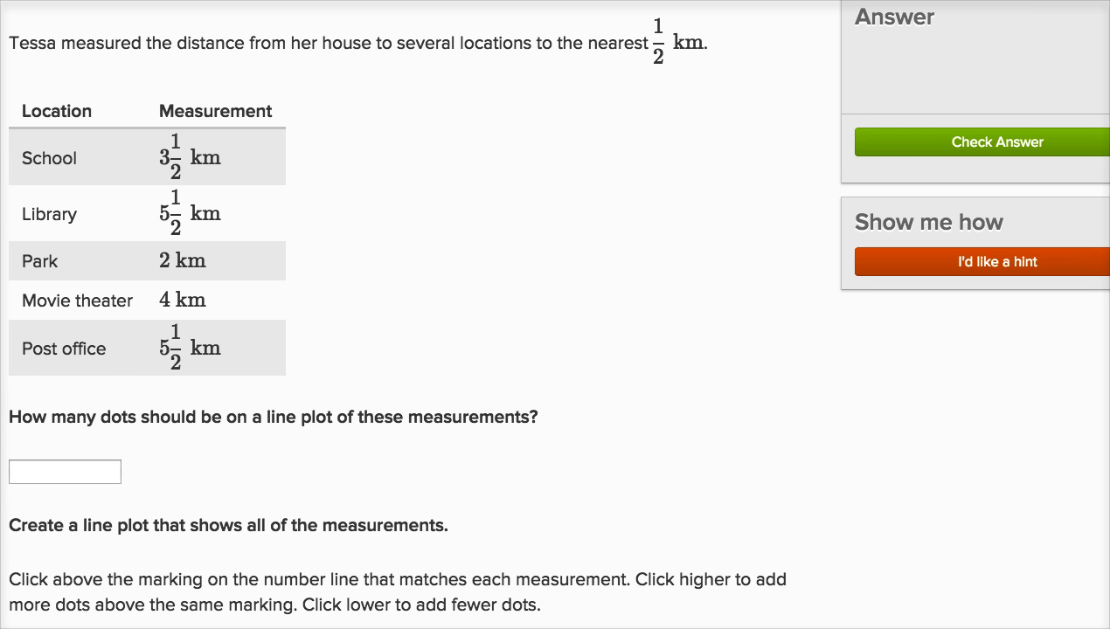
scroll(630, 576, "down", 5)
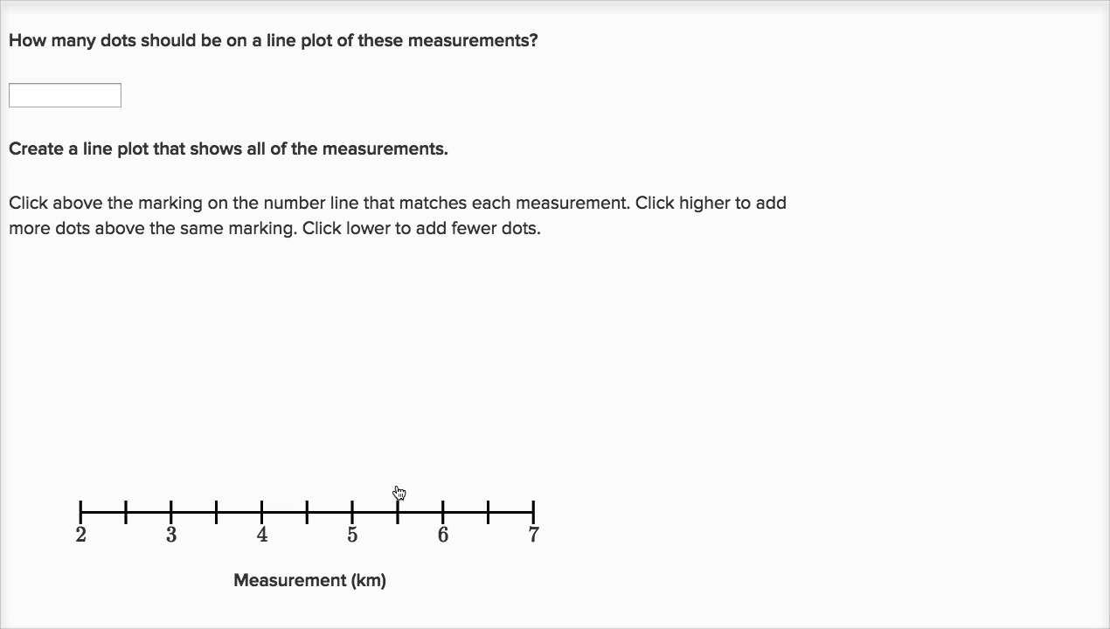
left_click(397, 460)
left_click(397, 513)
scroll(393, 314, "up", 5)
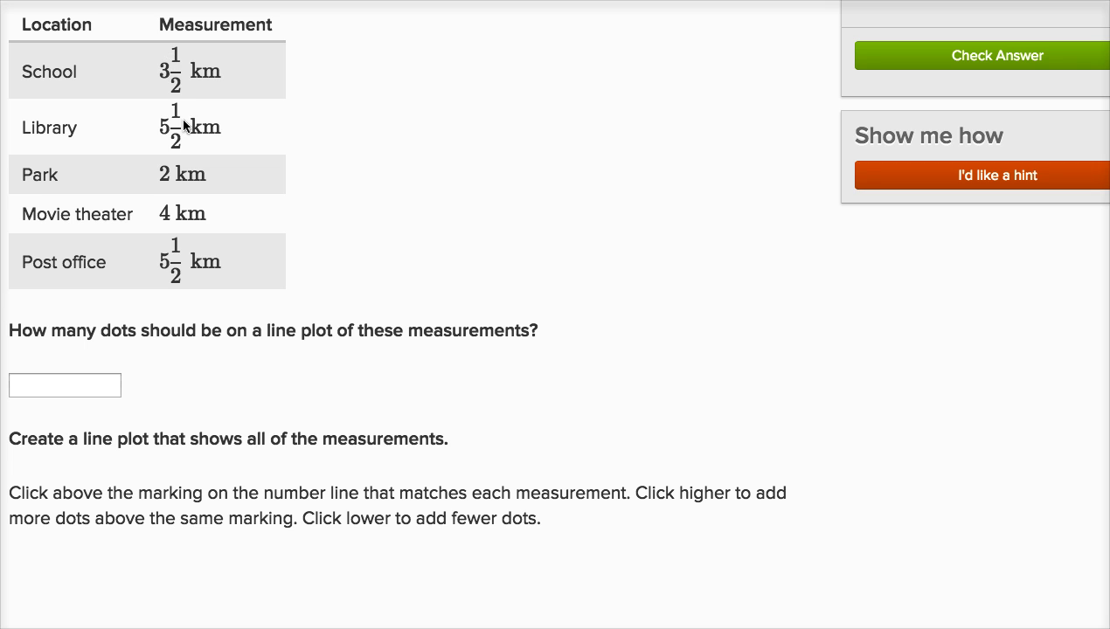
left_click(43, 392)
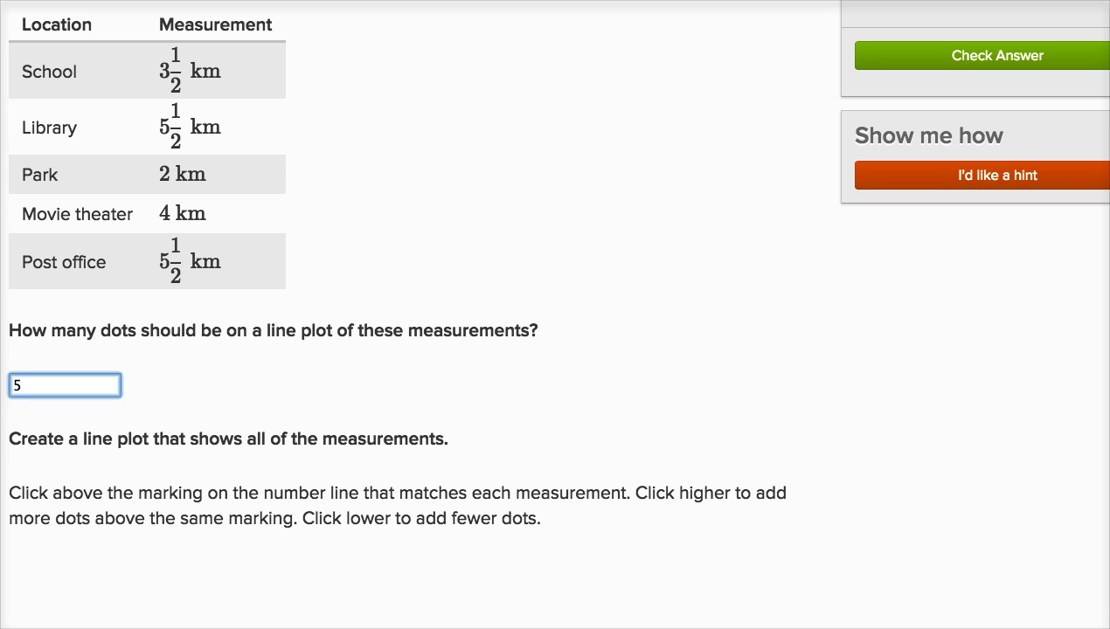
scroll(393, 297, "down", 4)
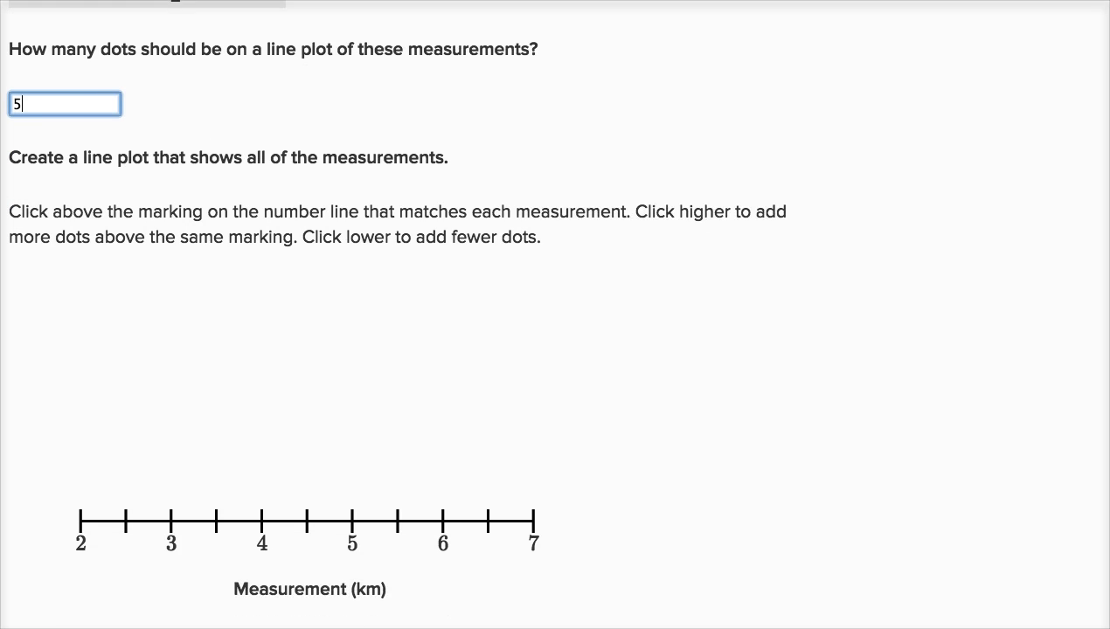
Plot the School's 3½ km and the Library's 5½ km distances on the number line
left_click(218, 490)
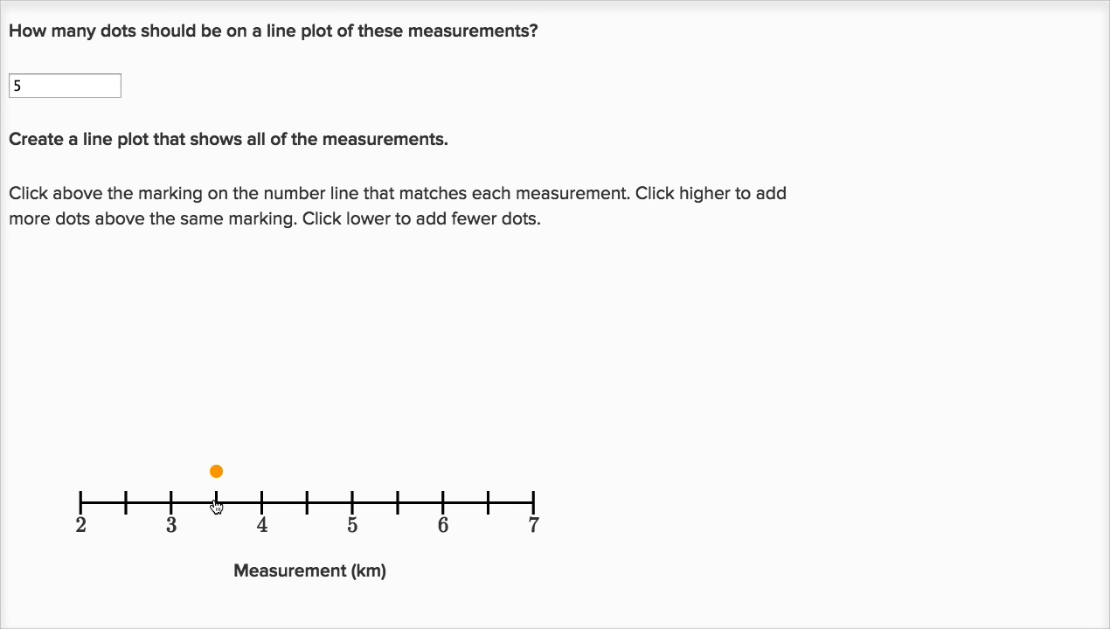
scroll(512, 175, "up", 5)
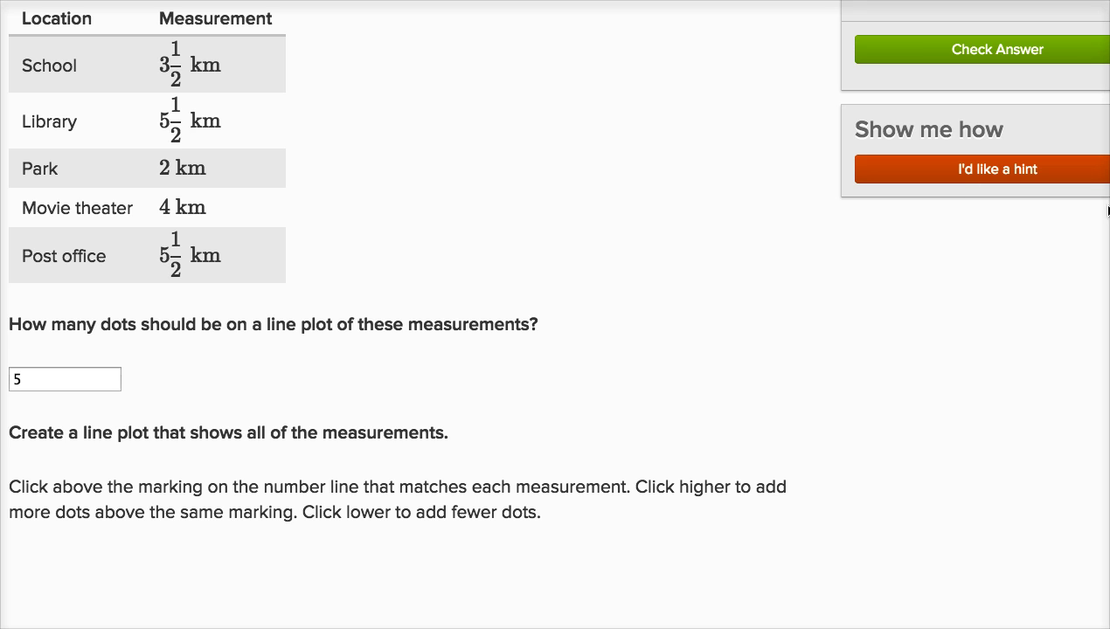
scroll(524, 315, "down", 4)
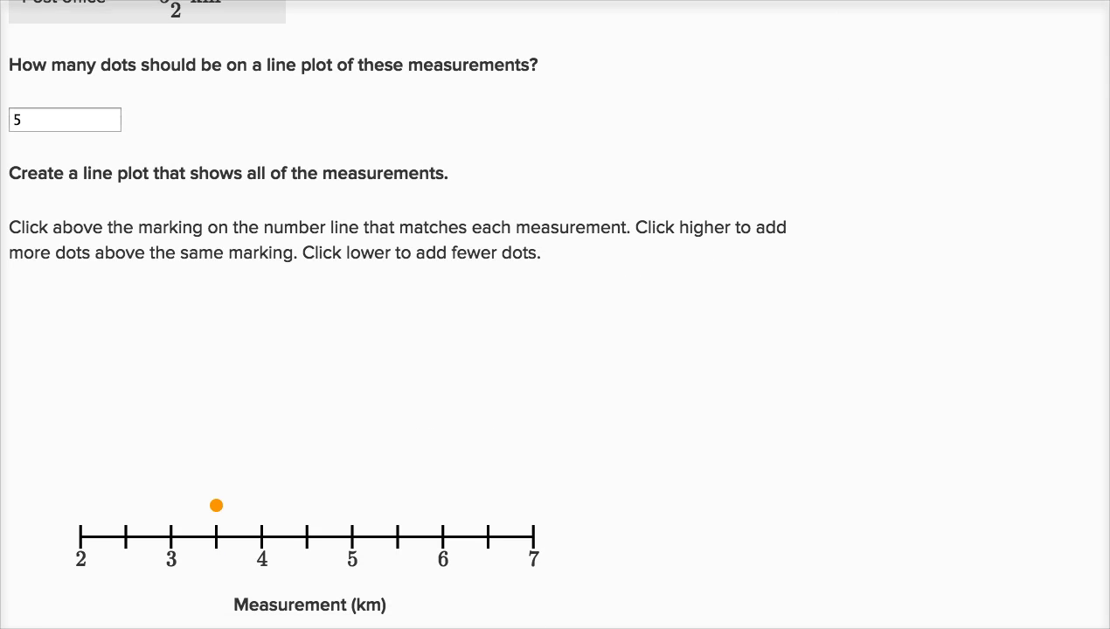
left_click(399, 510)
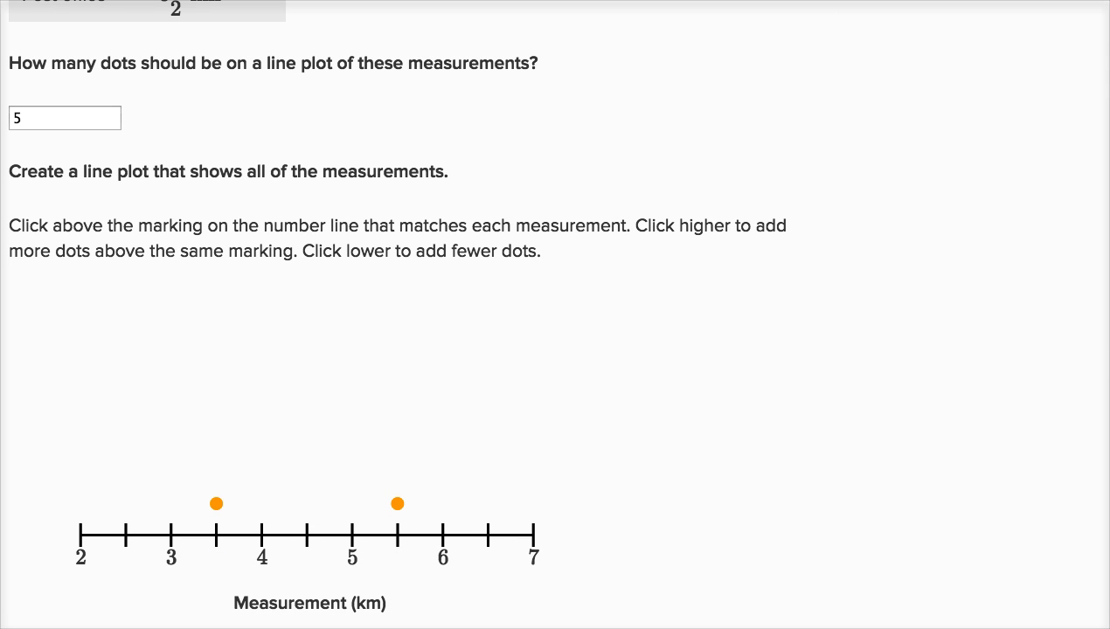
scroll(555, 314, "up", 3)
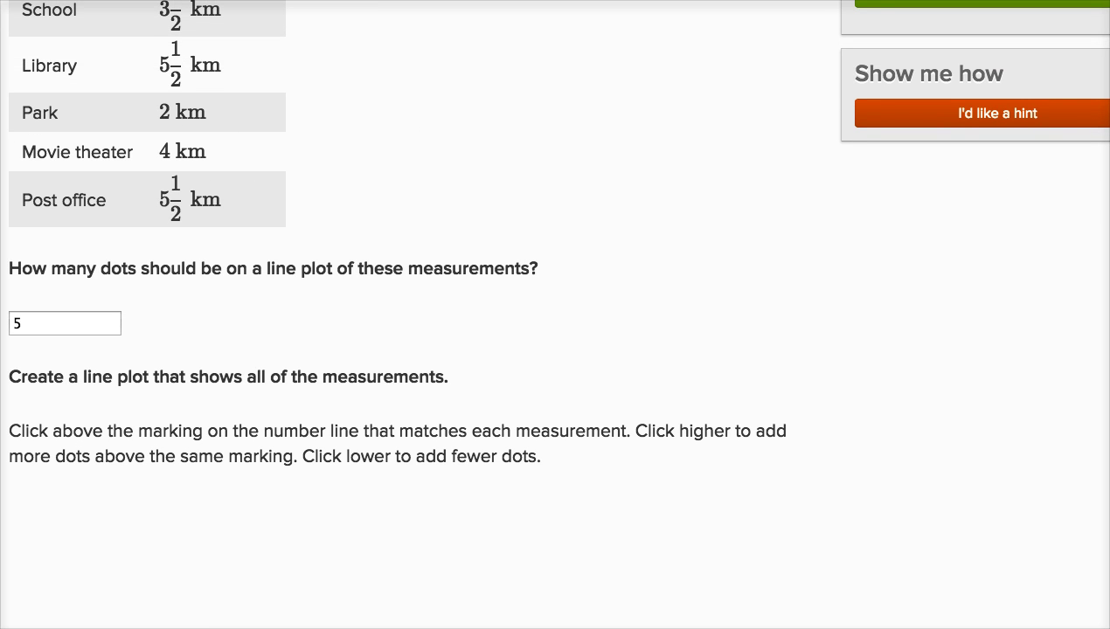
scroll(1092, 364, "down", 4)
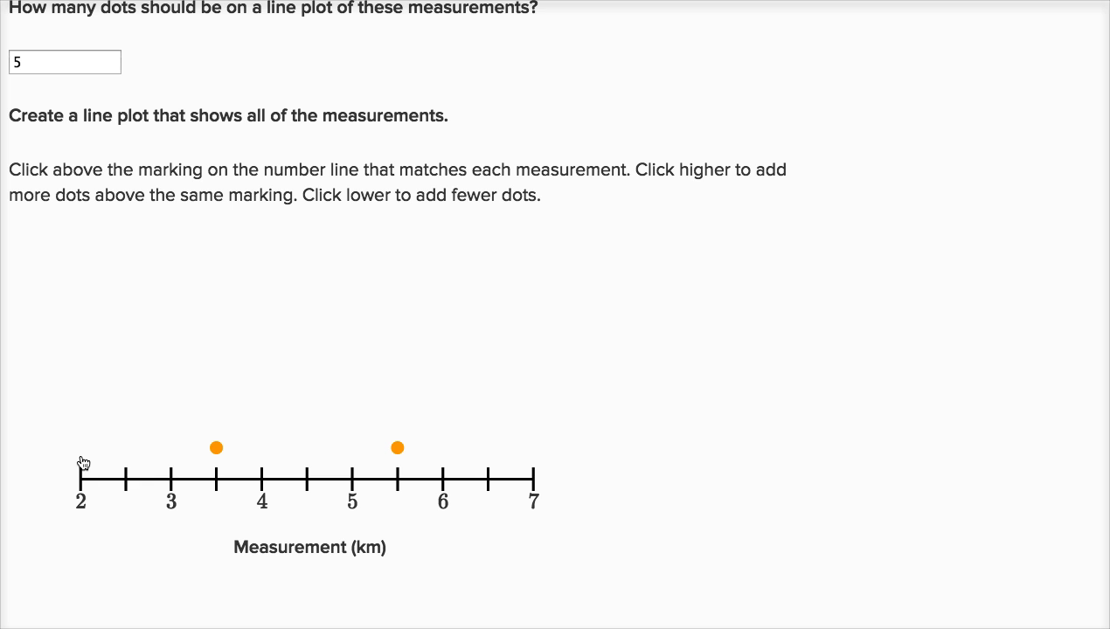
Plot the Park at 2 km, the Movie theater at 4 km, and stack the Post office at 5½
left_click(83, 462)
scroll(395, 300, "up", 3)
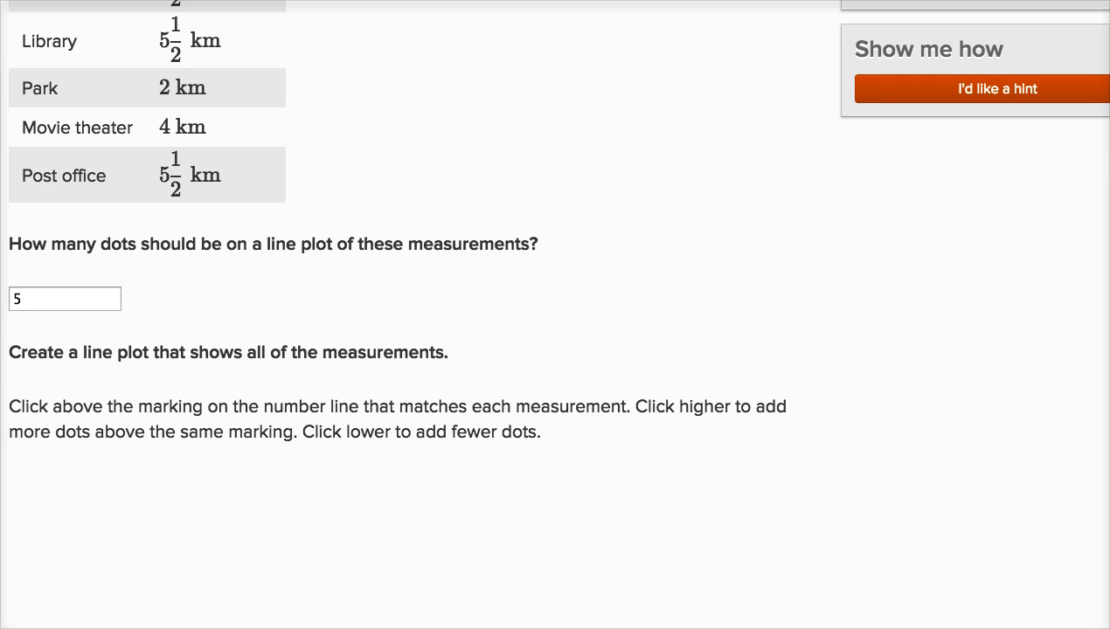
scroll(362, 522, "down", 3)
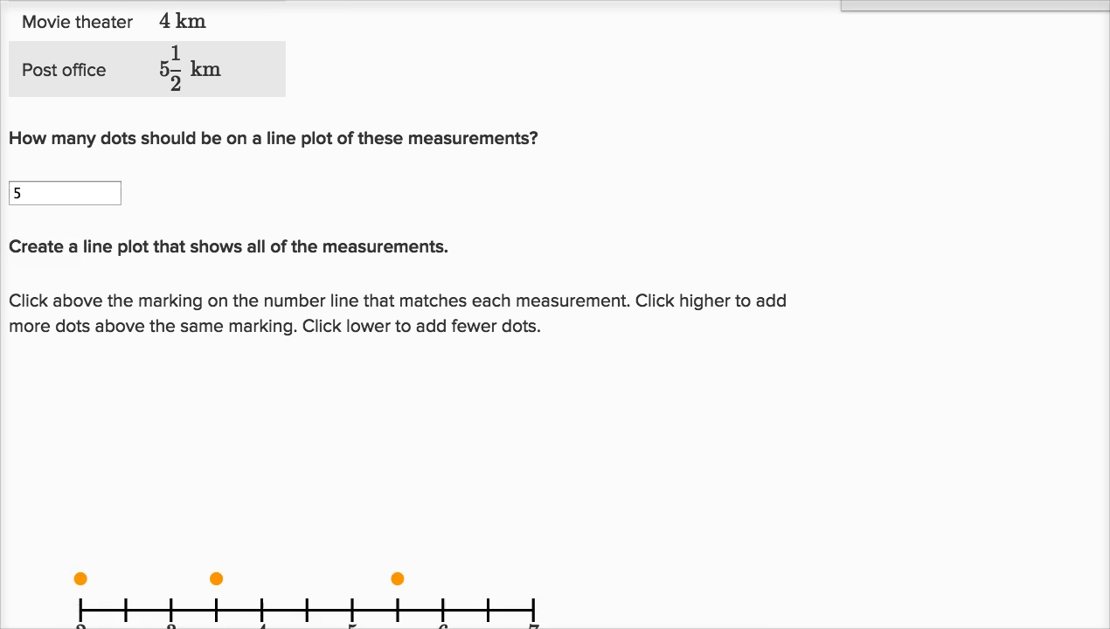
left_click(261, 511)
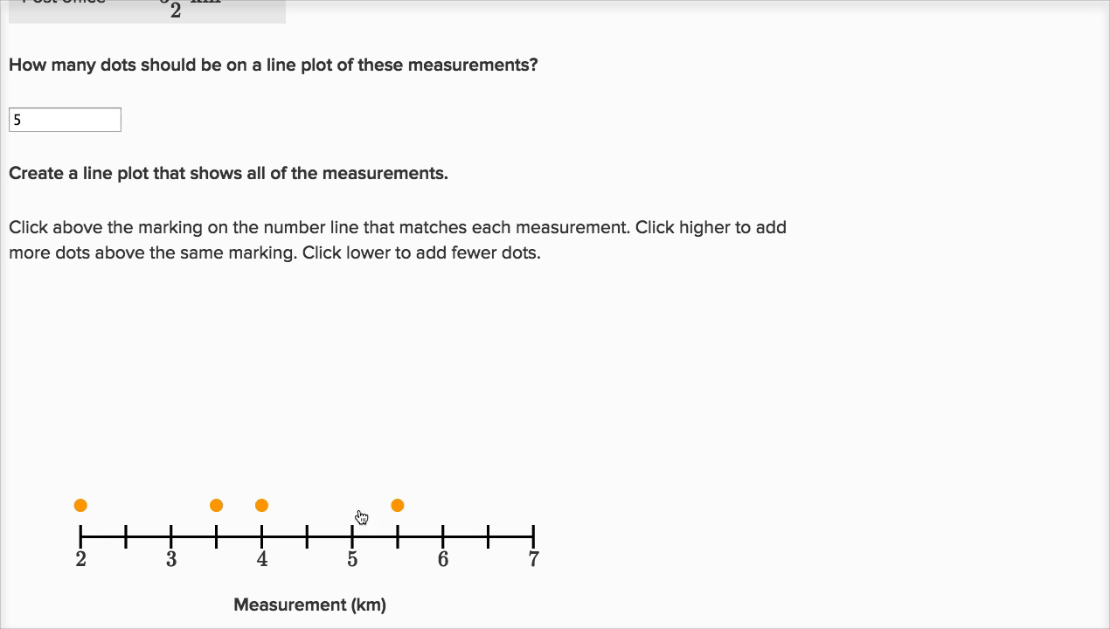
scroll(470, 114, "up", 1)
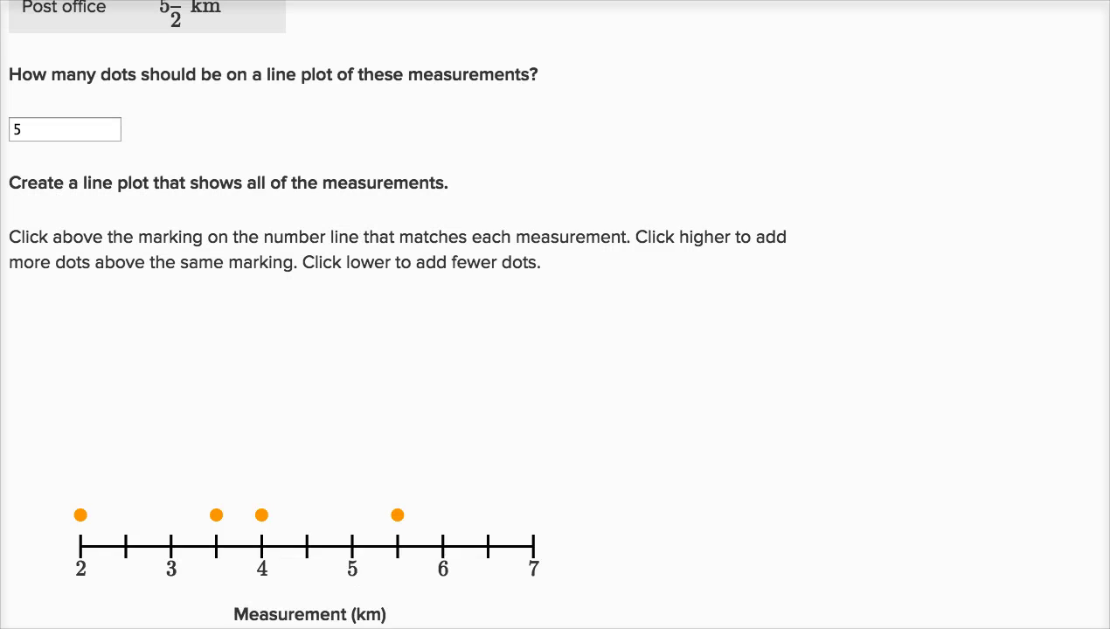
left_click(395, 530)
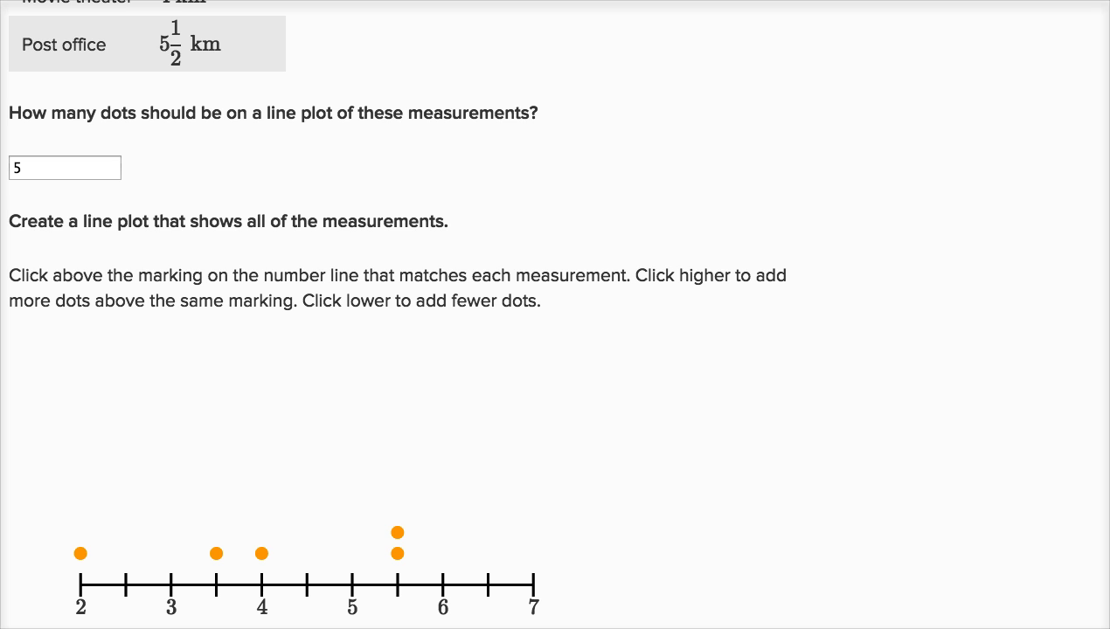
scroll(393, 305, "down", 1)
scroll(393, 306, "up", 4)
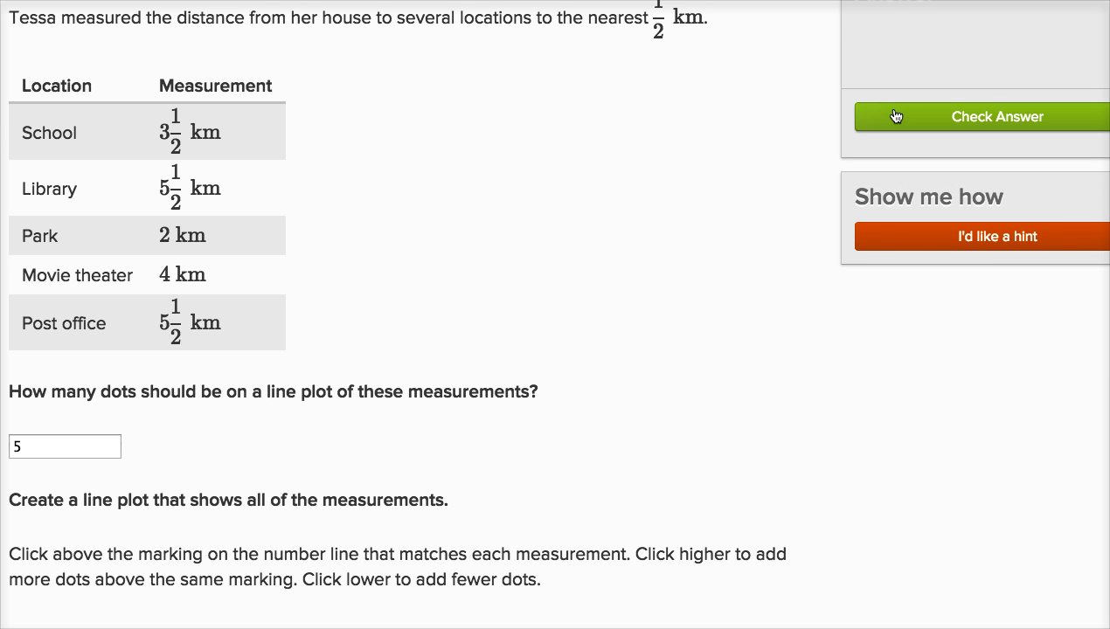
Check the distance line plot and advance to the ruler-measurement question
left_click(896, 117)
left_click(929, 125)
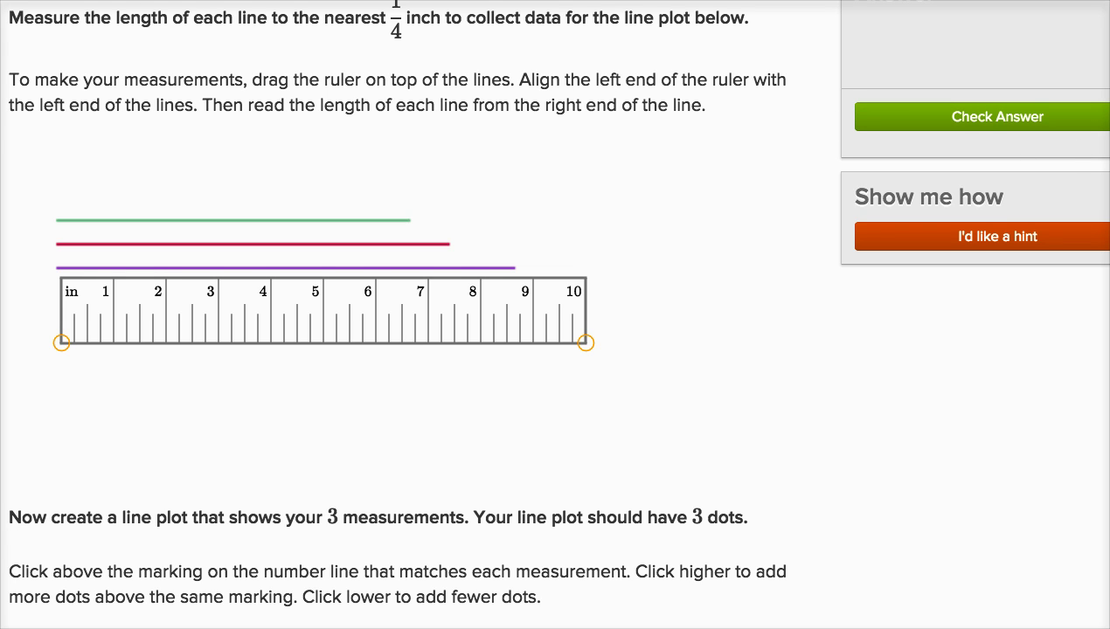
scroll(827, 110, "up", 1)
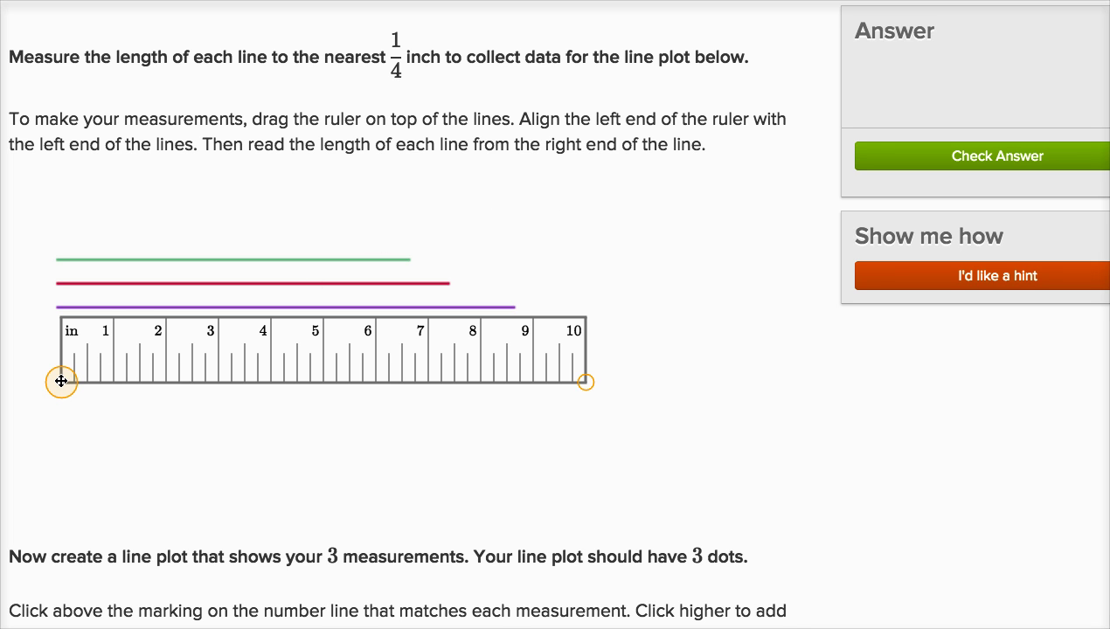
Level the ruler along the green line with zero at its left end, reading about 6¾ inches
left_click_drag(61, 381, 62, 350)
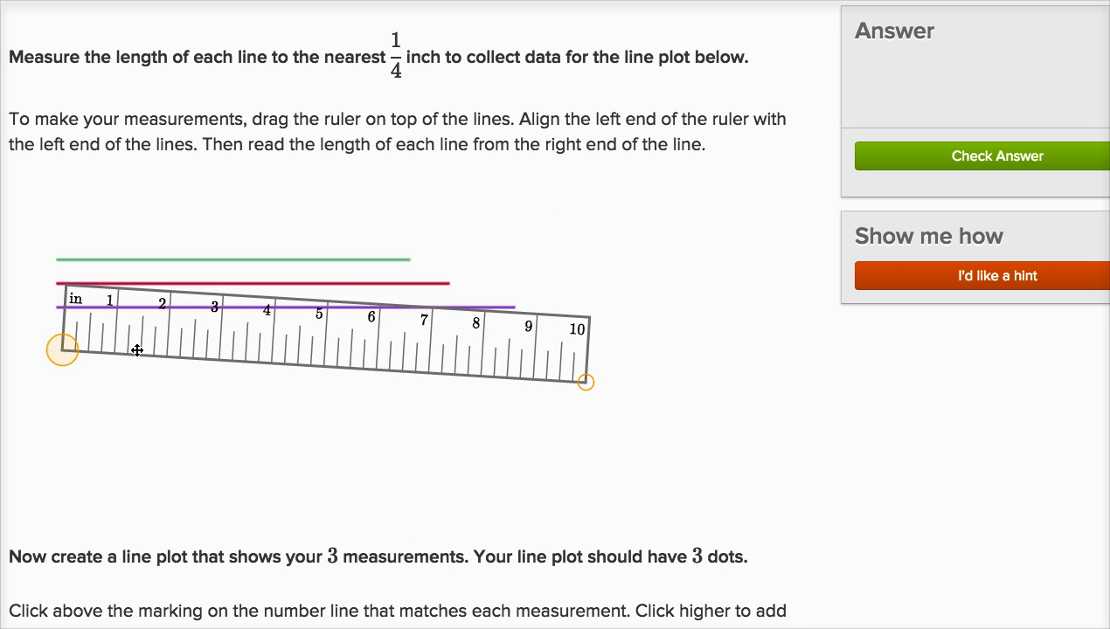
left_click_drag(483, 353, 475, 398)
left_click_drag(54, 392, 46, 424)
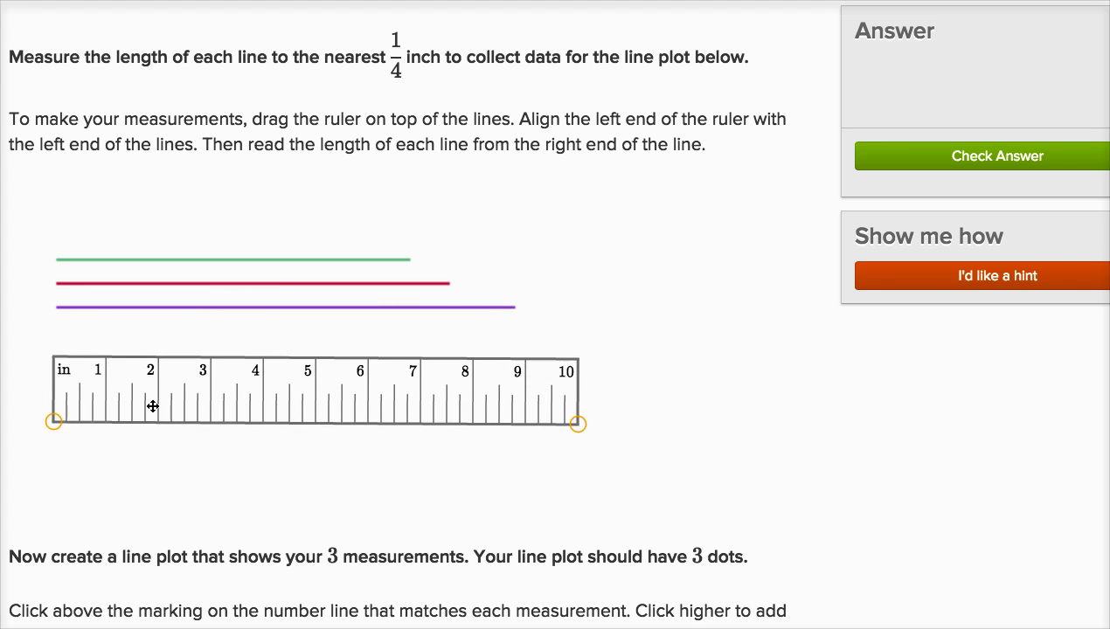
left_click_drag(153, 404, 155, 242)
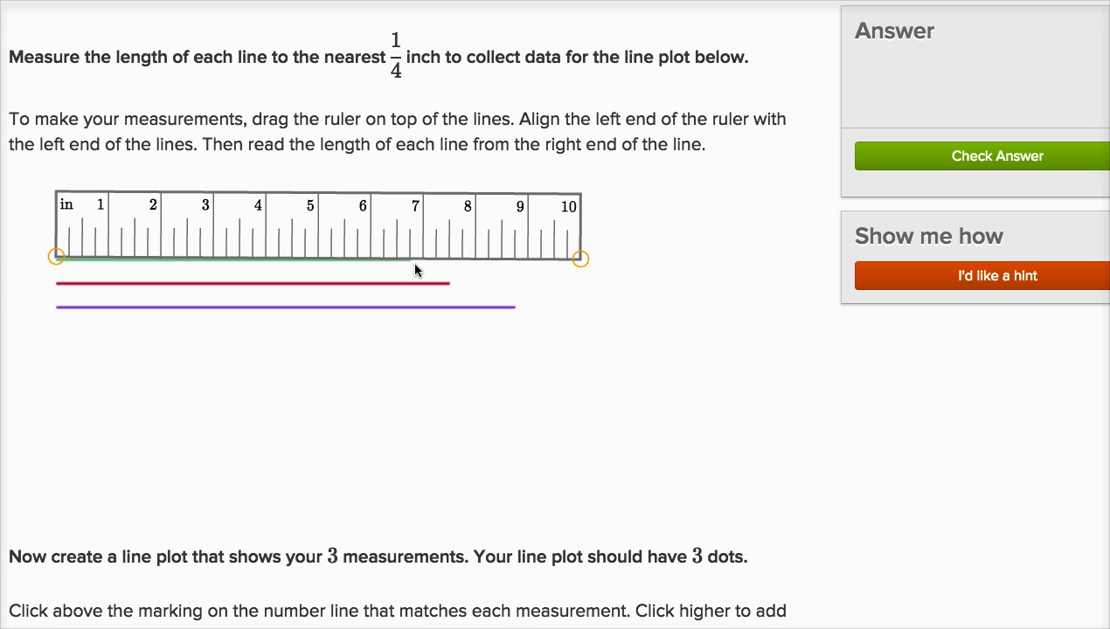
left_click_drag(416, 241, 418, 240)
left_click_drag(54, 254, 54, 258)
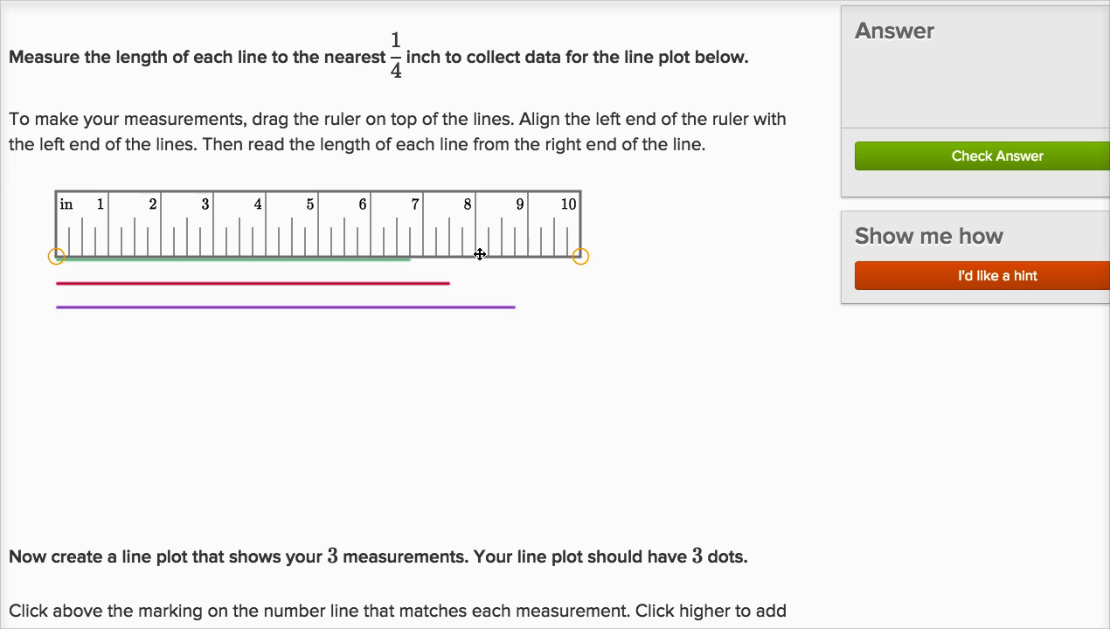
Plot a dot at 6¾ inches, measure the red line, then plot a dot at 7½ inches
scroll(649, 554, "down", 5)
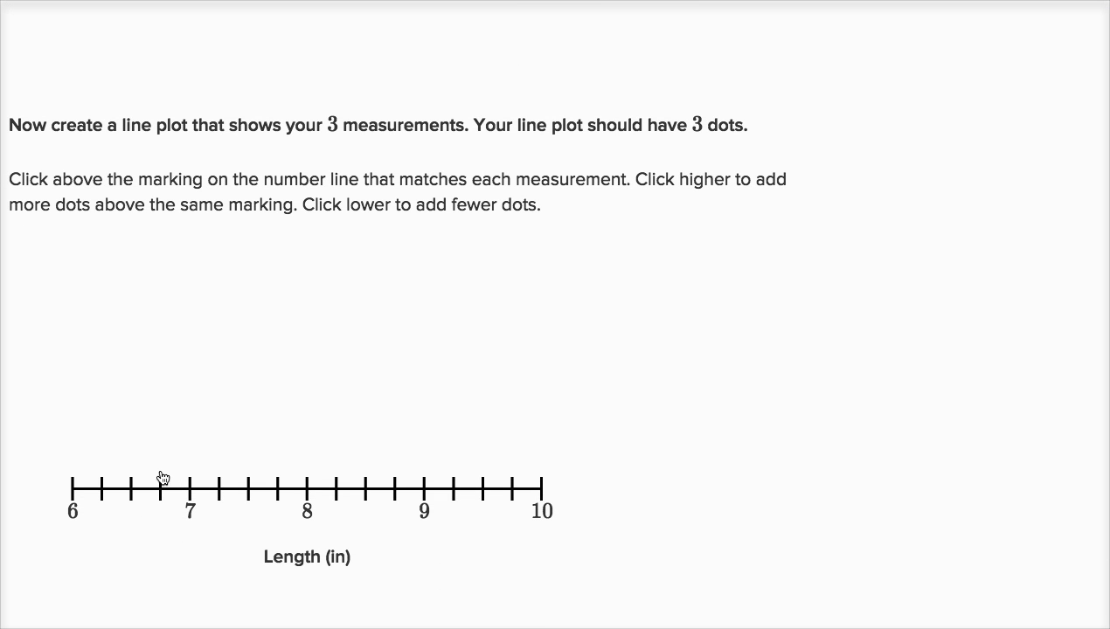
left_click(161, 470)
scroll(685, 93, "up", 4)
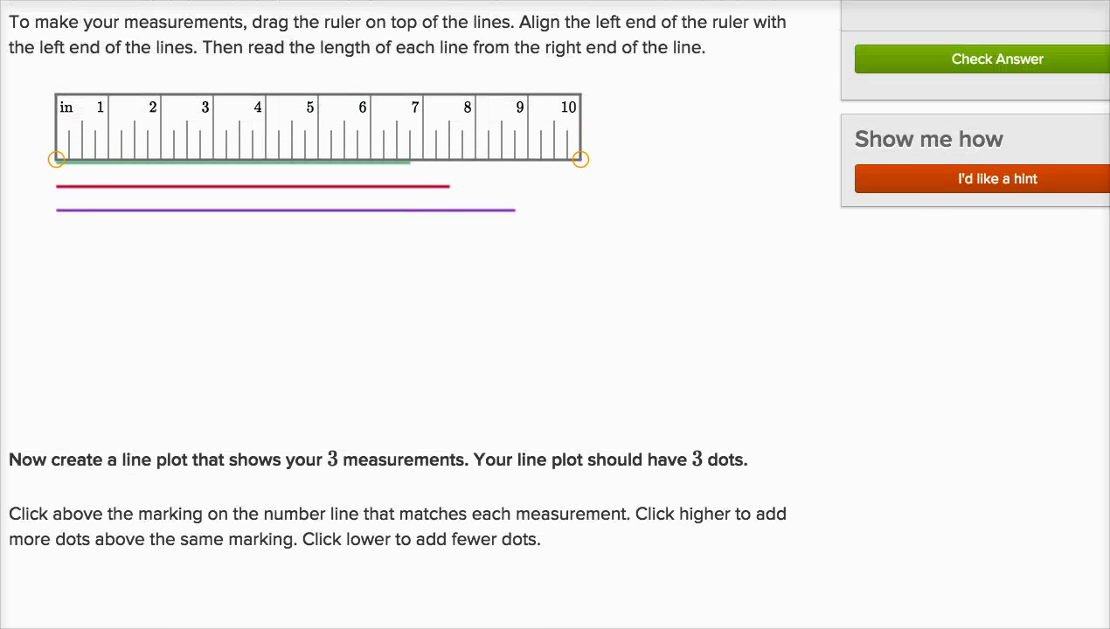
left_click_drag(404, 146, 406, 170)
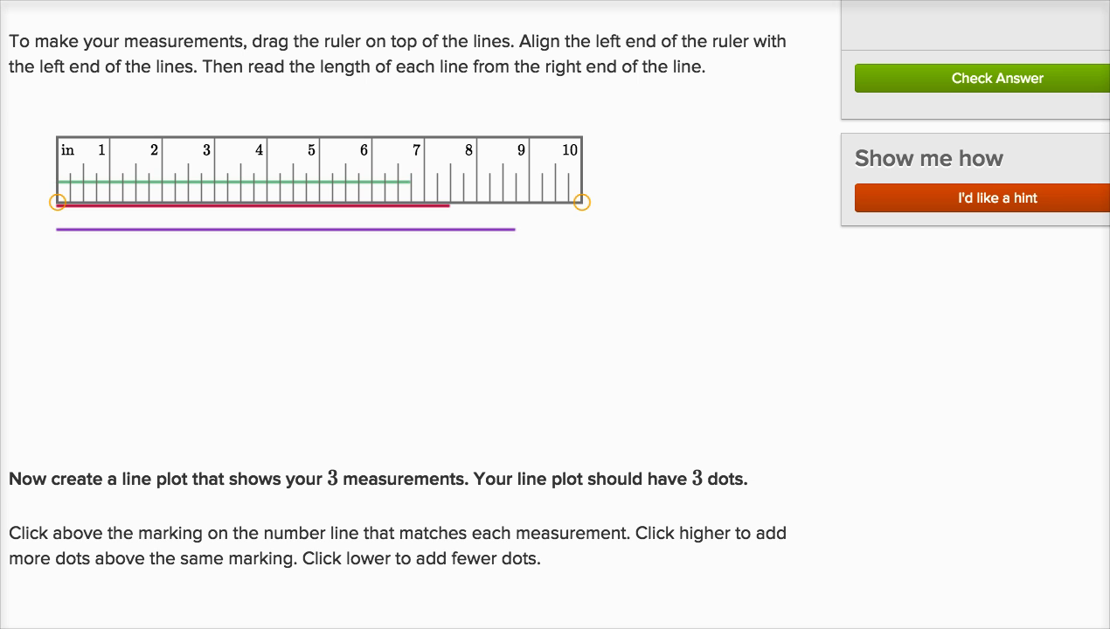
scroll(900, 467, "down", 4)
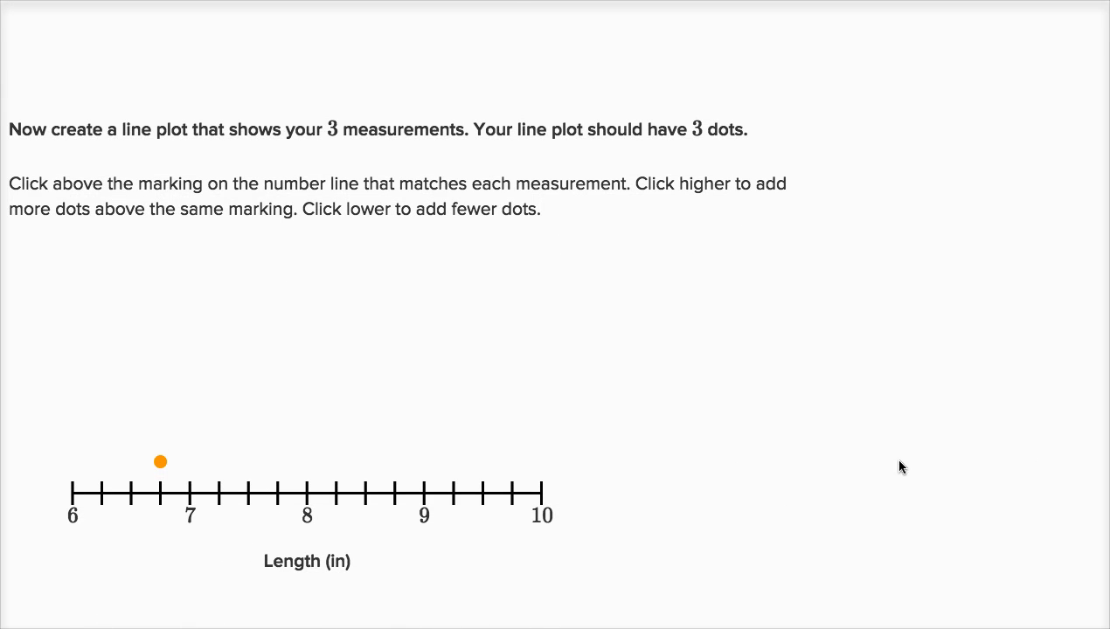
left_click(249, 467)
scroll(560, 350, "up", 4)
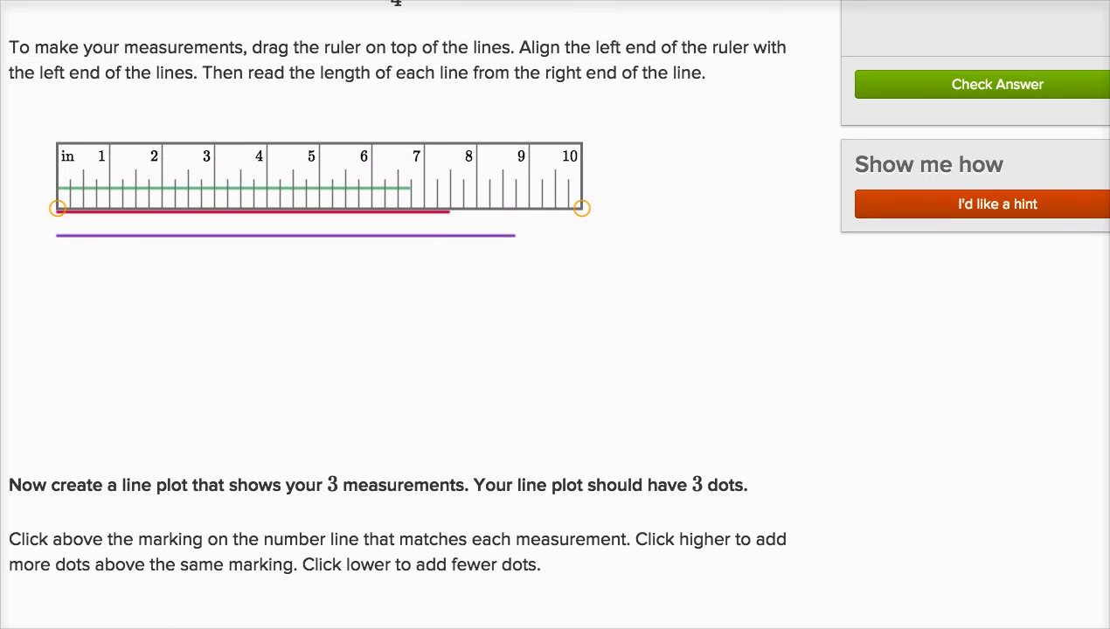
scroll(699, 262, "up", 1)
Align the ruler with the purple line and plot its length as a dot at 8¾ inches
left_click_drag(386, 240, 388, 267)
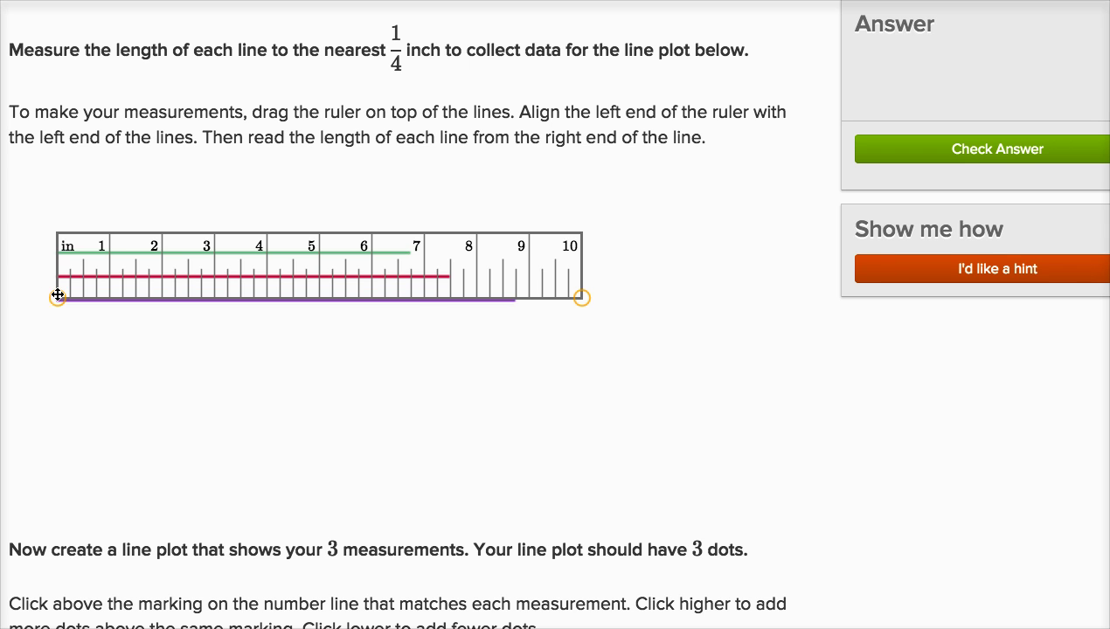
left_click_drag(98, 275, 100, 274)
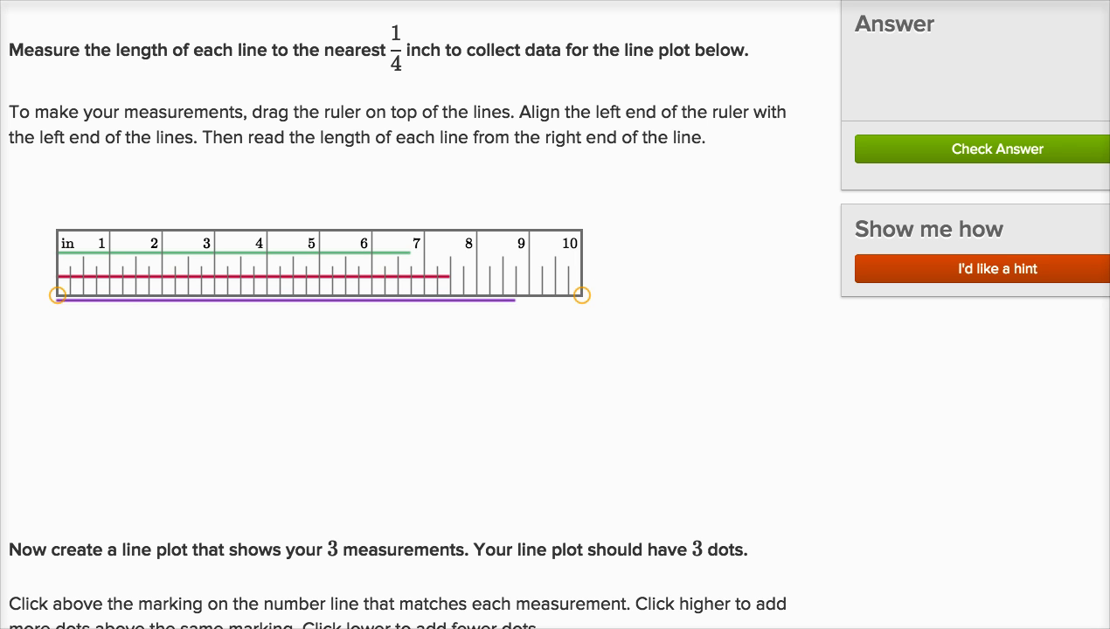
scroll(803, 502, "down", 5)
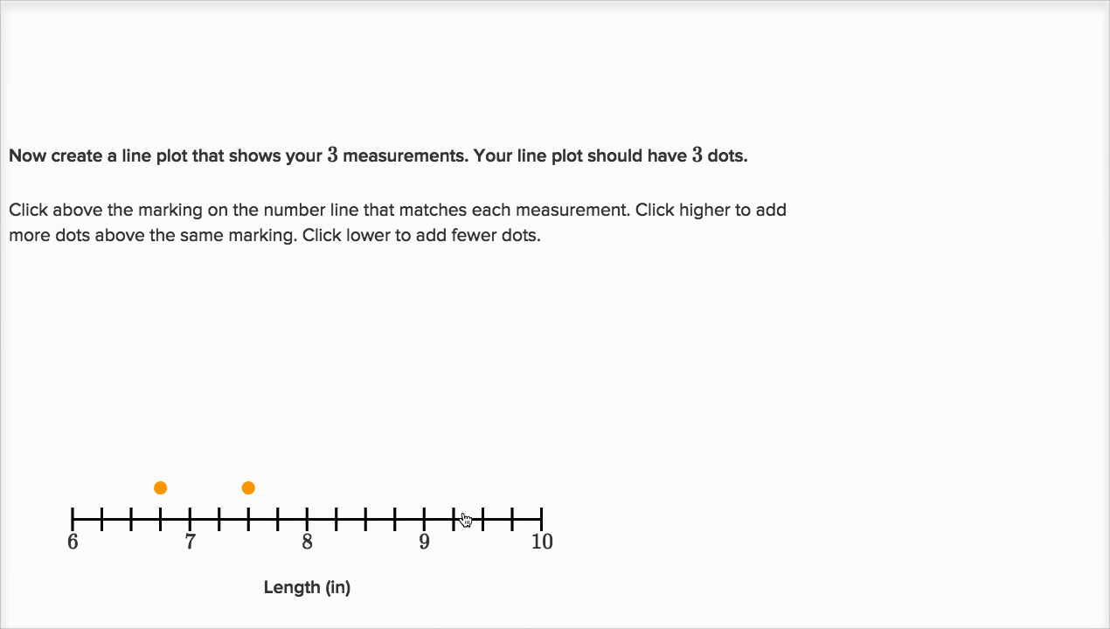
left_click(395, 502)
scroll(555, 315, "down", 1)
scroll(555, 315, "up", 5)
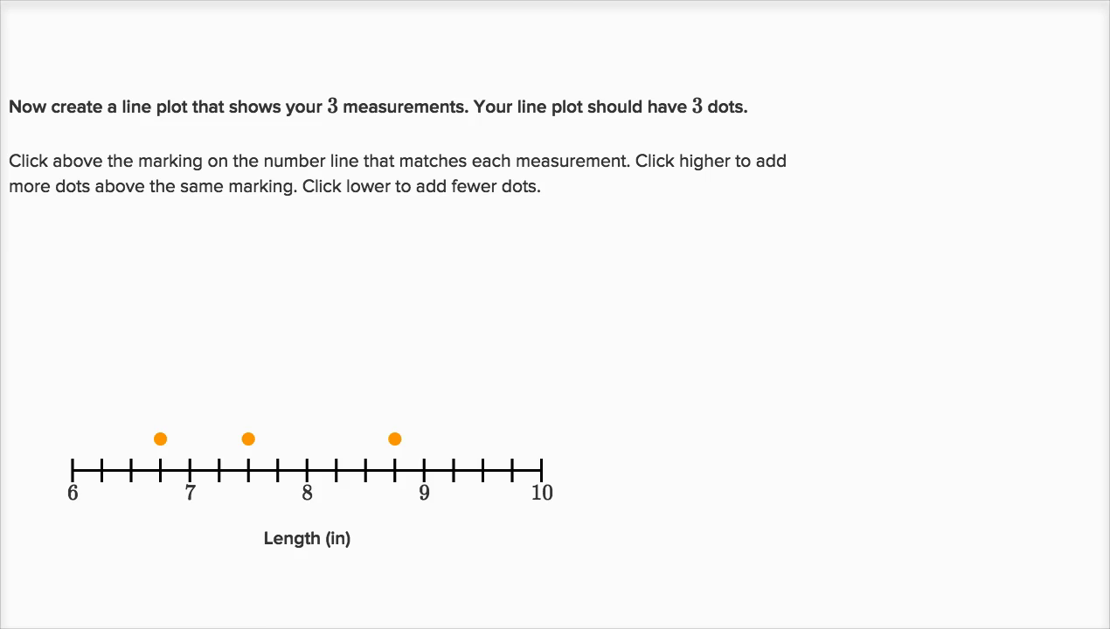
scroll(855, 154, "up", 1)
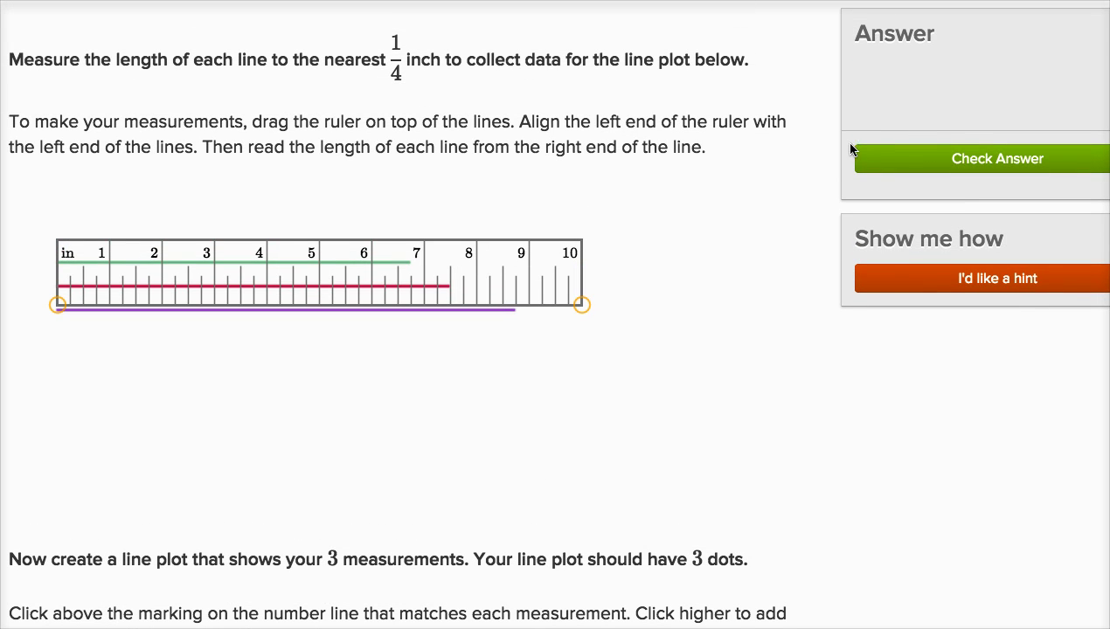
Check the three-dot plot, load the next question, and align the ruler with the new lines' left ends
left_click(916, 169)
left_click(916, 169)
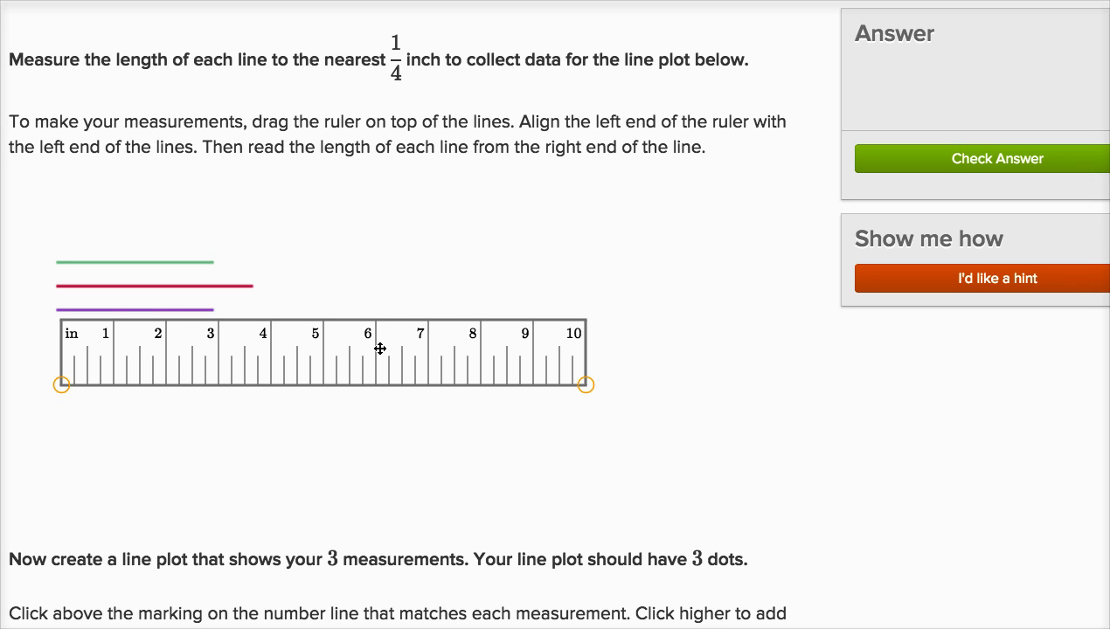
left_click_drag(325, 367, 320, 242)
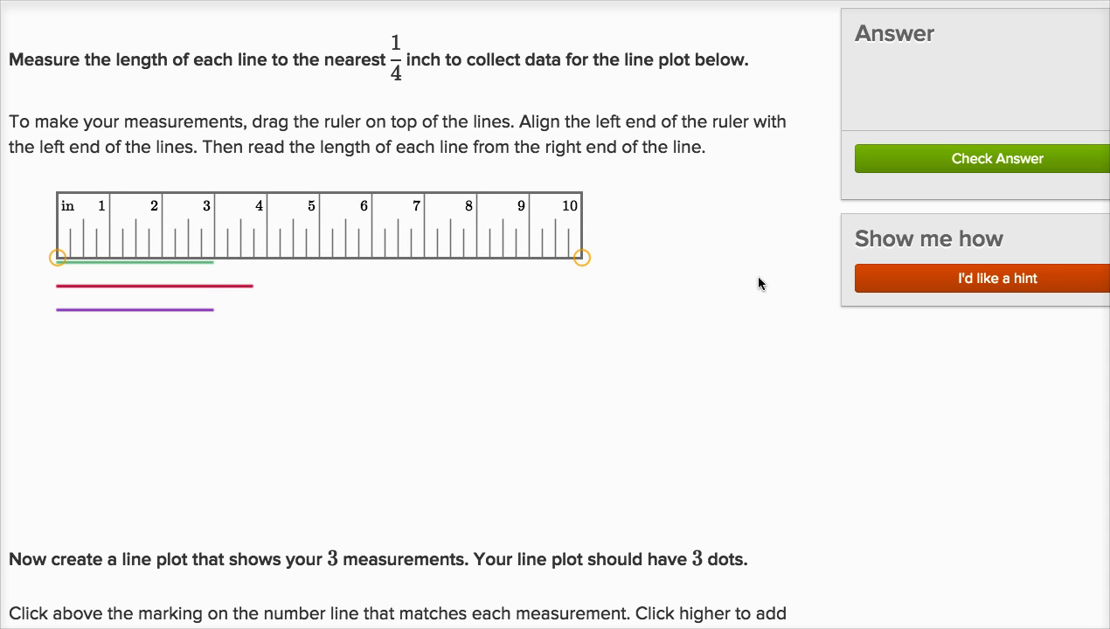
Plot a dot at 3 inches, measure the red line, and plot a dot at 3¾ inches
scroll(734, 491, "down", 5)
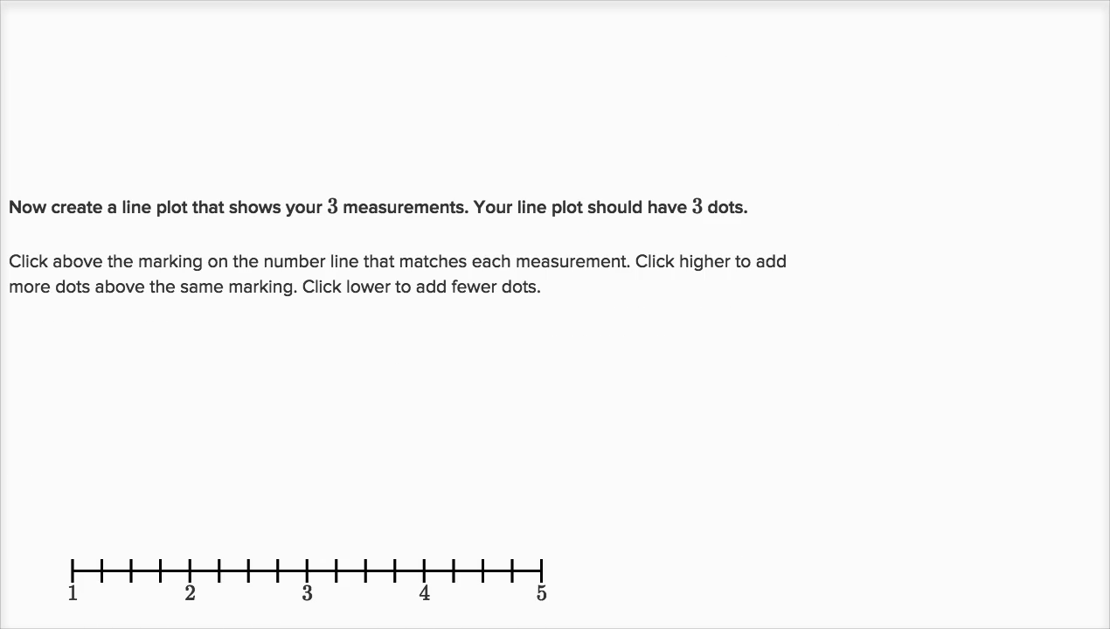
left_click(310, 446)
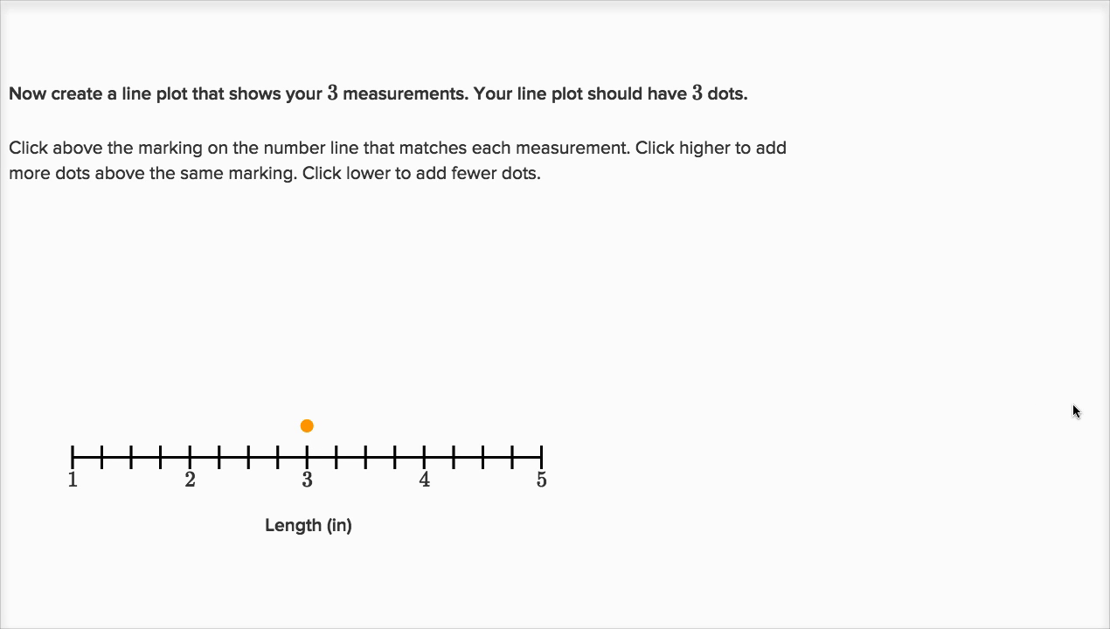
scroll(290, 17, "up", 3)
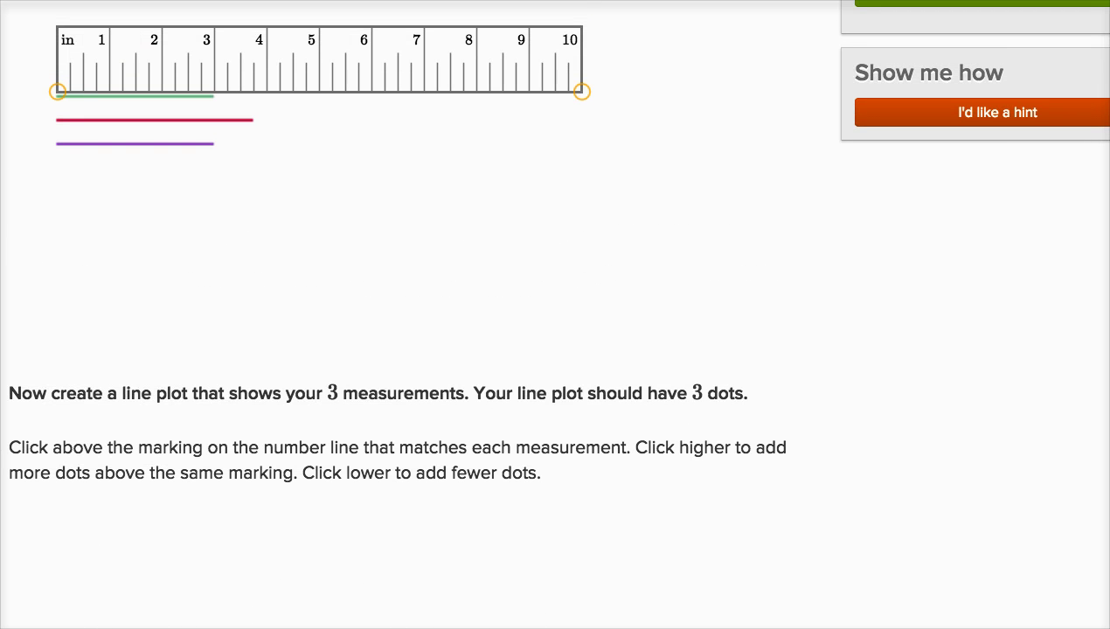
left_click_drag(302, 55, 302, 80)
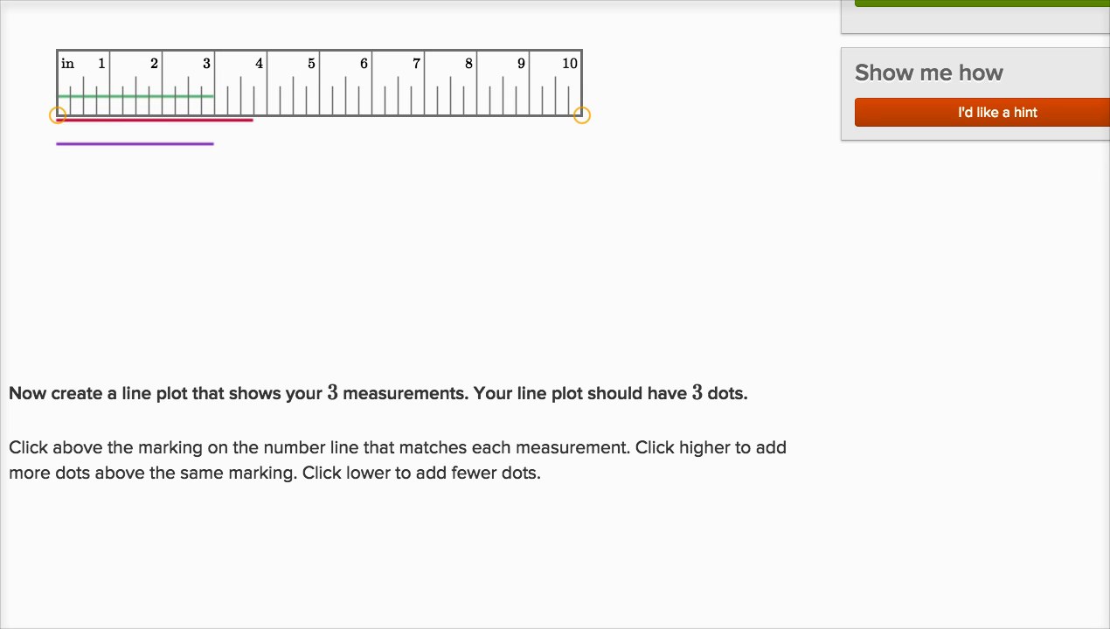
scroll(503, 401, "down", 3)
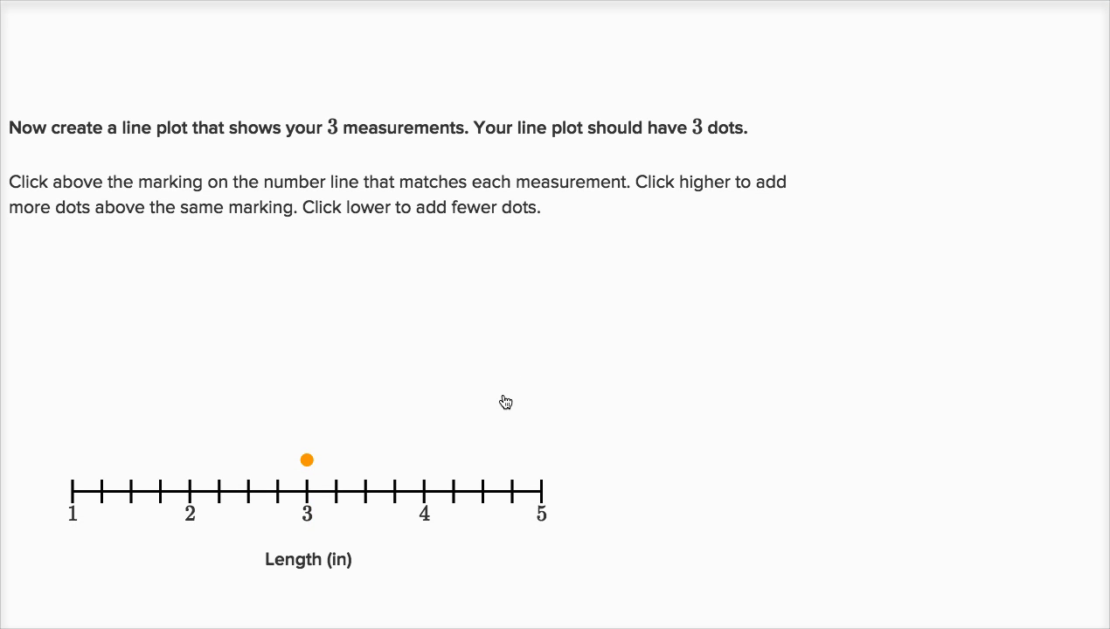
left_click(398, 464)
Measure the purple line, stack a second dot at 3 inches, and submit the plot
scroll(293, 272, "up", 4)
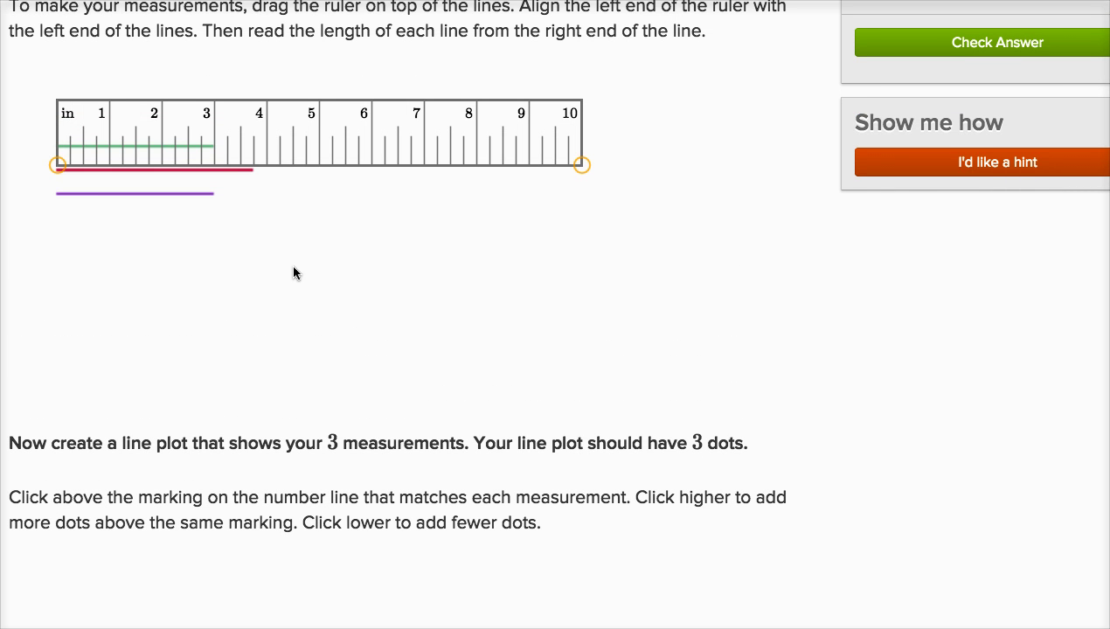
left_click_drag(267, 137, 267, 160)
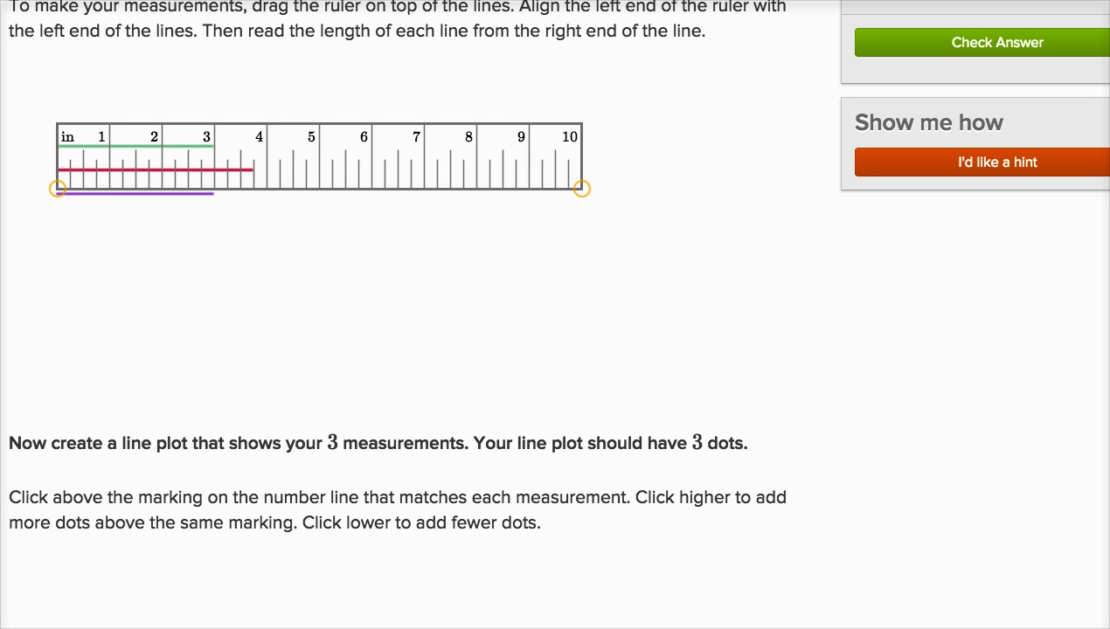
scroll(683, 445, "down", 5)
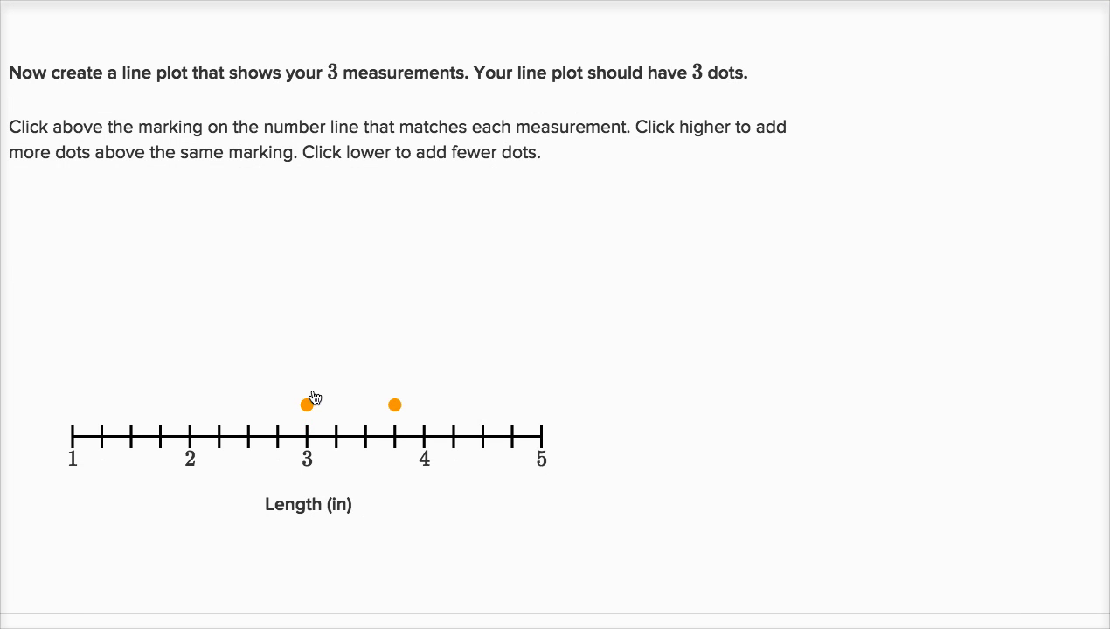
left_click(308, 395)
scroll(555, 337, "up", 5)
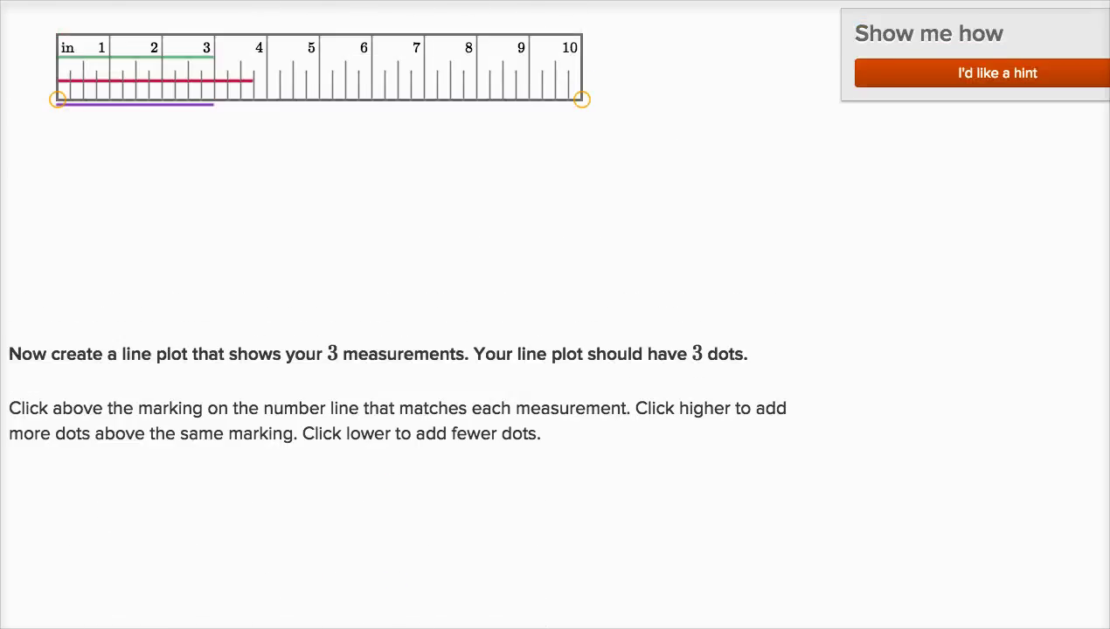
left_click(979, 91)
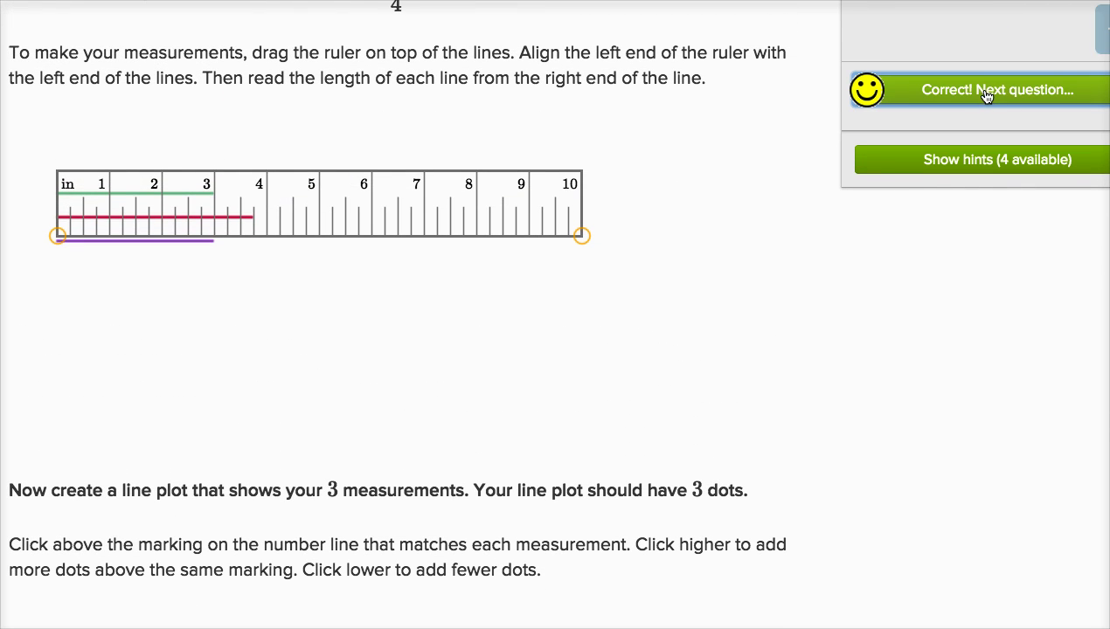